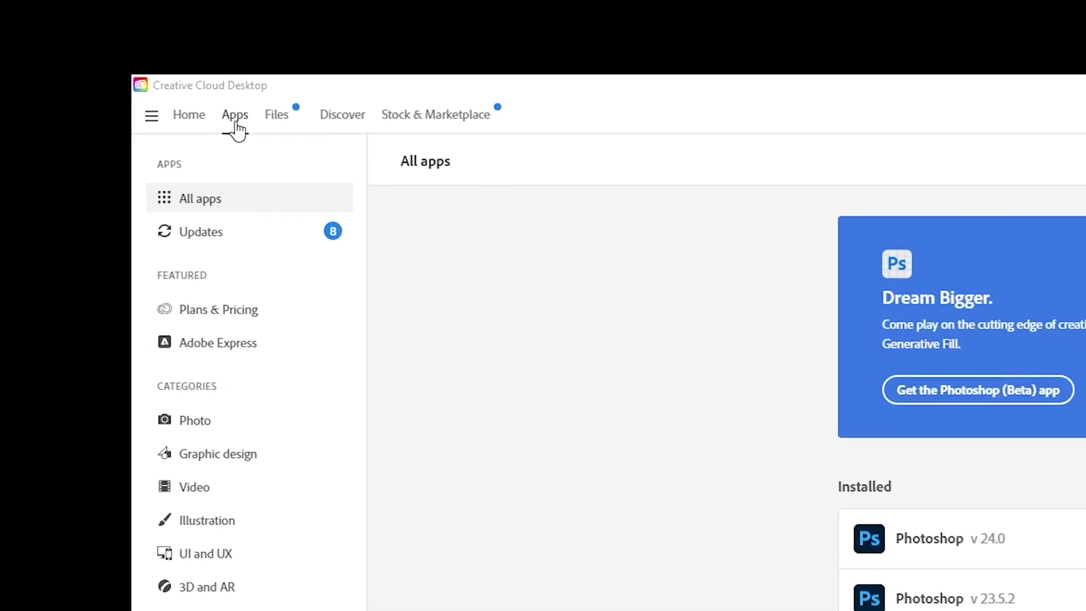
Show the Beta apps list in Creative Cloud Desktop to reach Photoshop (Beta)
{"action": "left_click", "coordinate": [161, 316]}
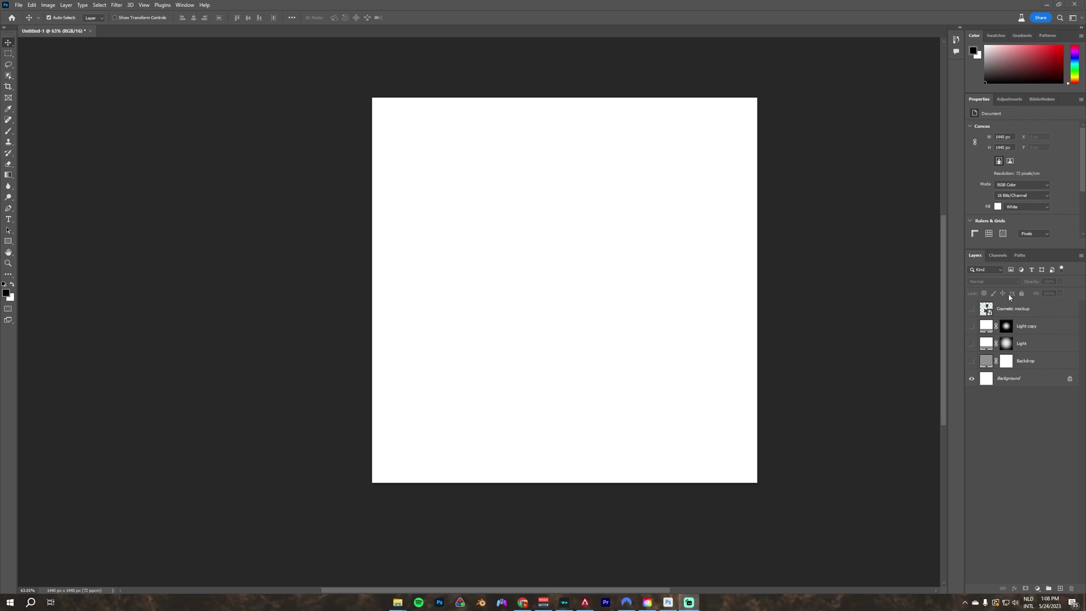
Turn on the Backdrop, Light, Light copy and Cosmetic mockup layers
{"action": "left_click", "coordinate": [972, 361]}
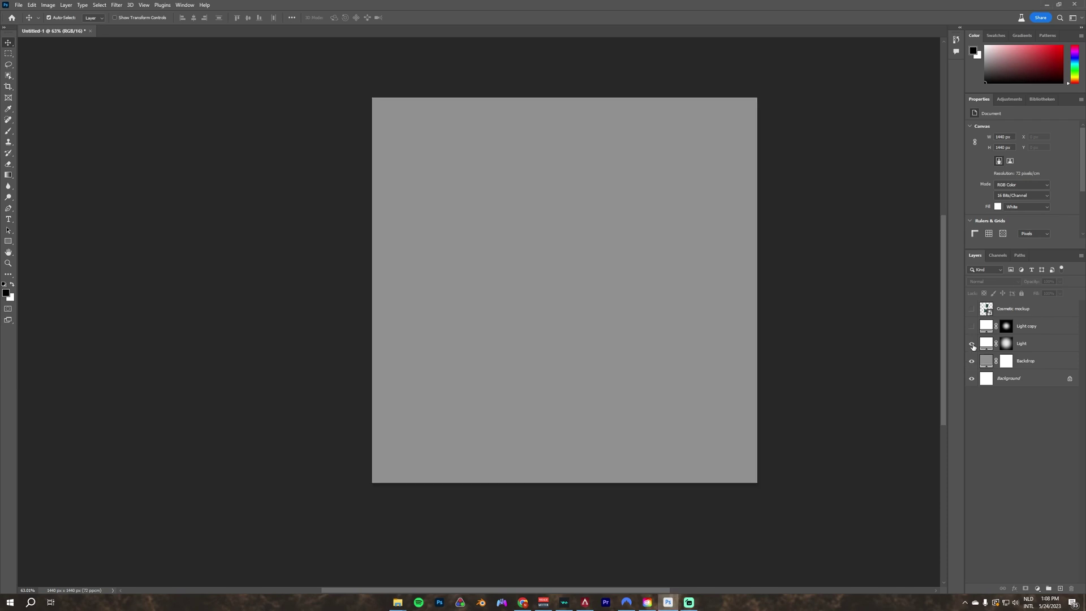
{"action": "left_click", "coordinate": [972, 343]}
{"action": "left_click", "coordinate": [972, 325]}
{"action": "left_click", "coordinate": [972, 309]}
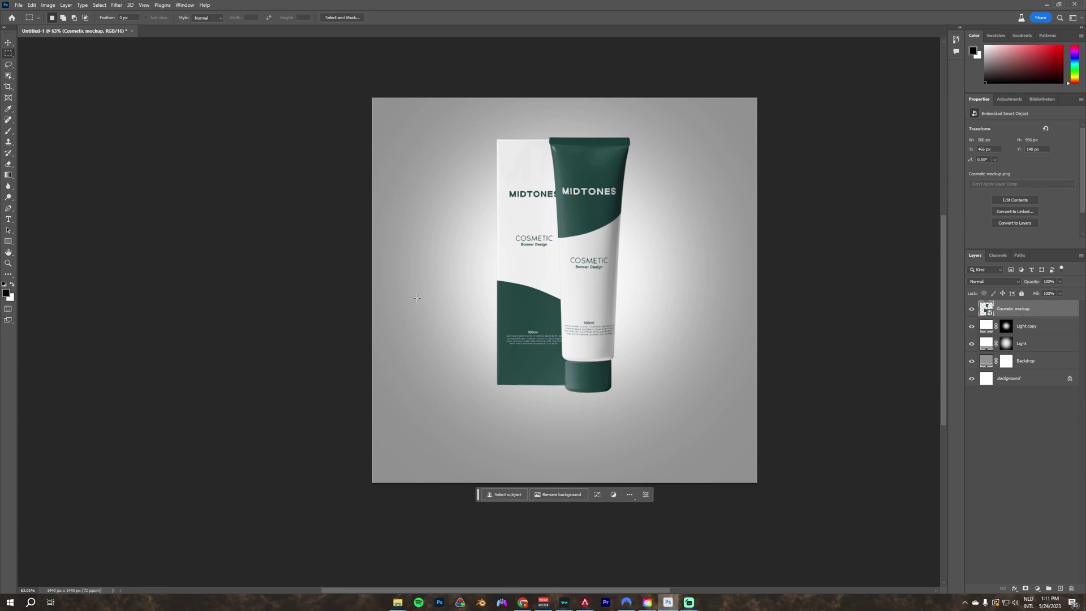
Generative-fill the lower canvas with 'realistic 3D platform for cosmetic product advertisement'
{"action": "left_click_drag", "start_coordinate": [417, 298], "coordinate": [710, 483]}
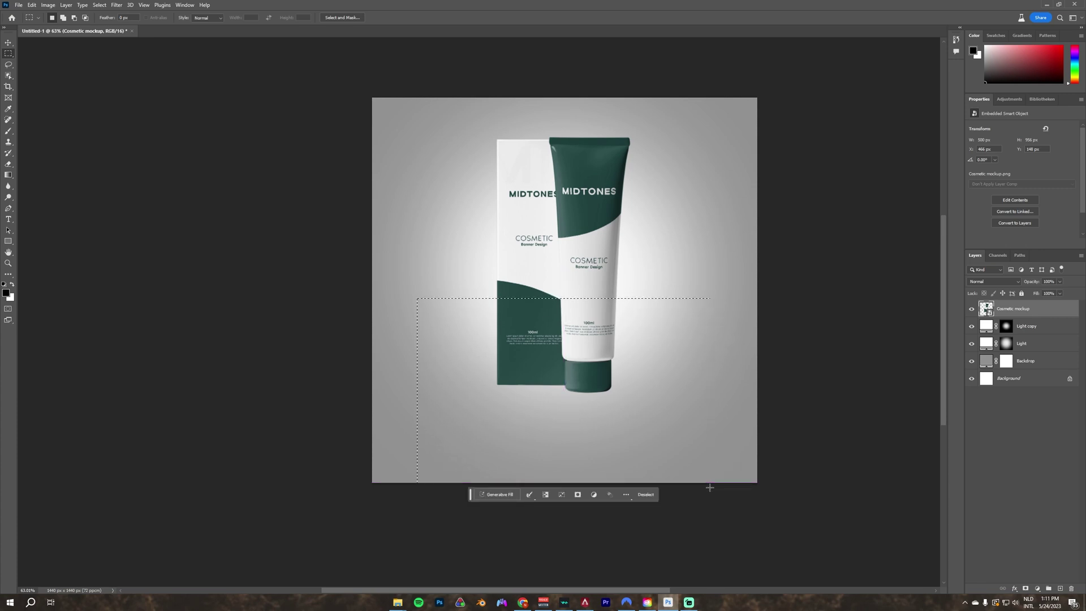
{"action": "left_click", "coordinate": [500, 495]}
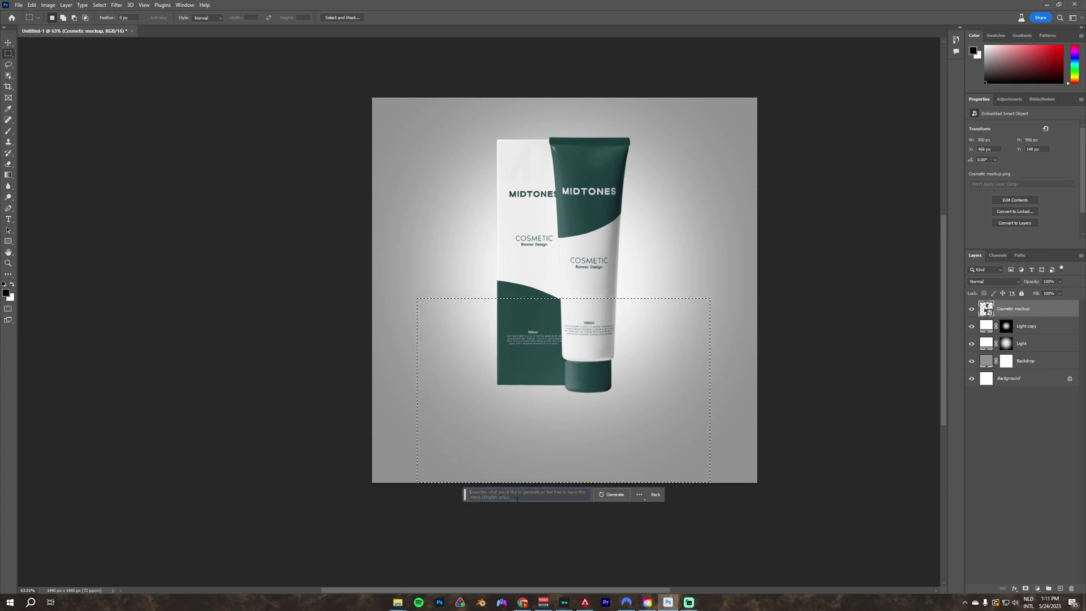
{"action": "type", "text": "3D platform for 3"}
{"action": "key", "text": "BackSpace"}
{"action": "type", "text": "cosmetic product advertisement"}
{"action": "key", "text": "Home"}
{"action": "type", "text": "realistic"}
{"action": "left_click", "coordinate": [613, 495]}
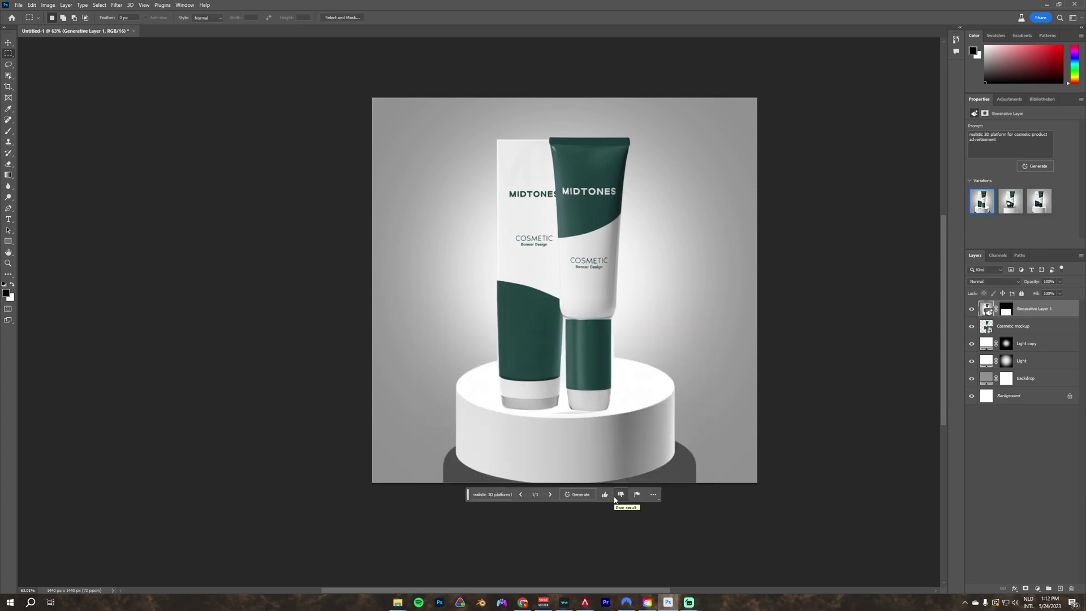
Preview the second and third pedestal variations, copy the prompt, then delete Generative Layer 1
{"action": "left_click", "coordinate": [549, 495]}
{"action": "left_click", "coordinate": [549, 495]}
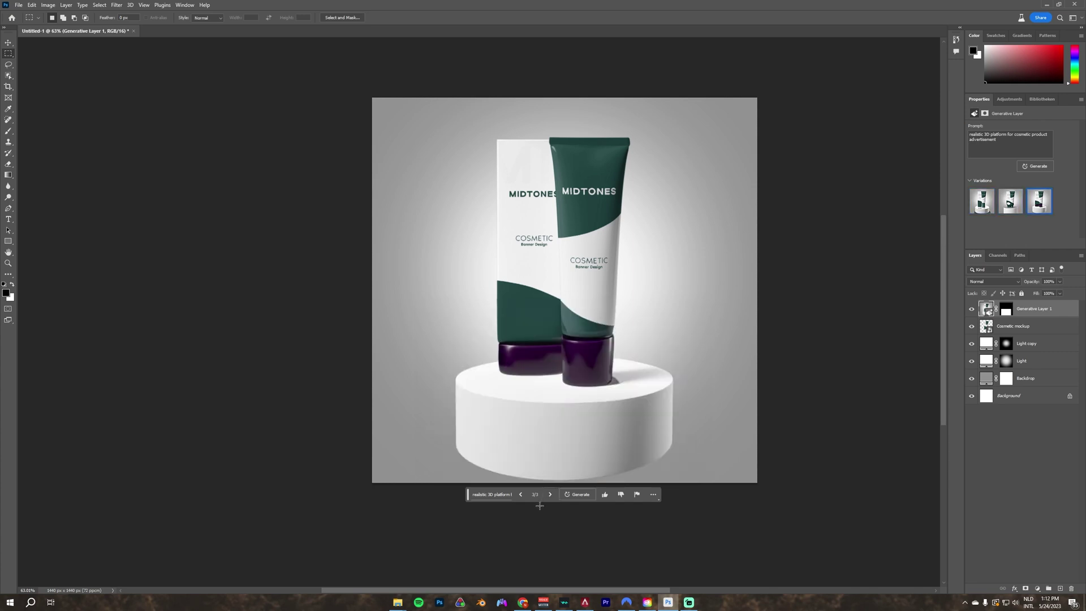
{"action": "triple_click", "coordinate": [1022, 139]}
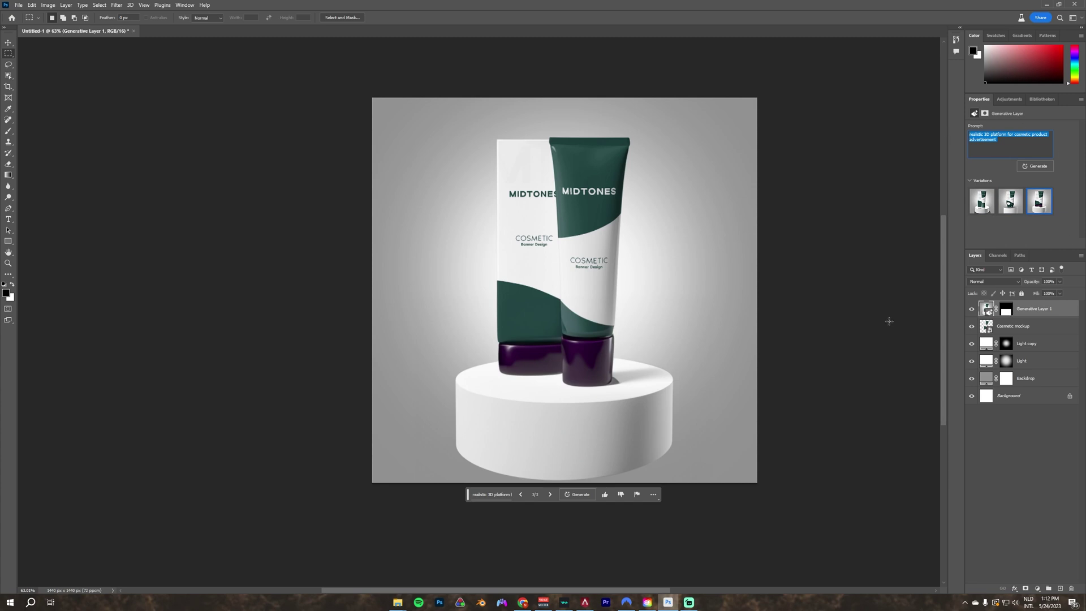
{"action": "left_click", "coordinate": [1029, 309]}
{"action": "key", "text": "Delete"}
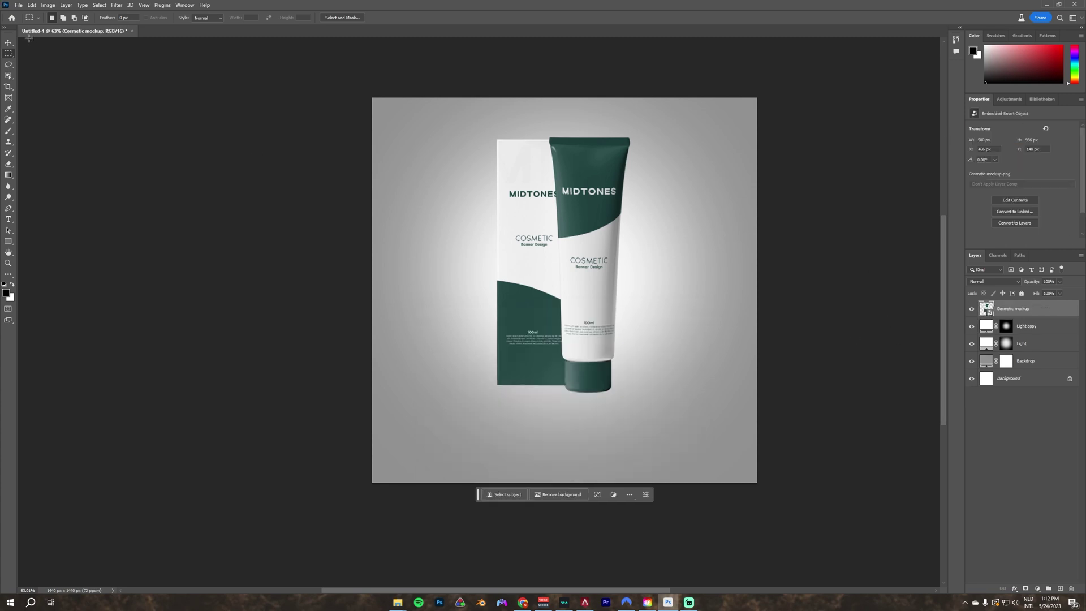
Marquee the lower canvas minus the tube and box, and regenerate the platform from the pasted prompt
{"action": "left_click_drag", "start_coordinate": [426, 305], "coordinate": [700, 497]}
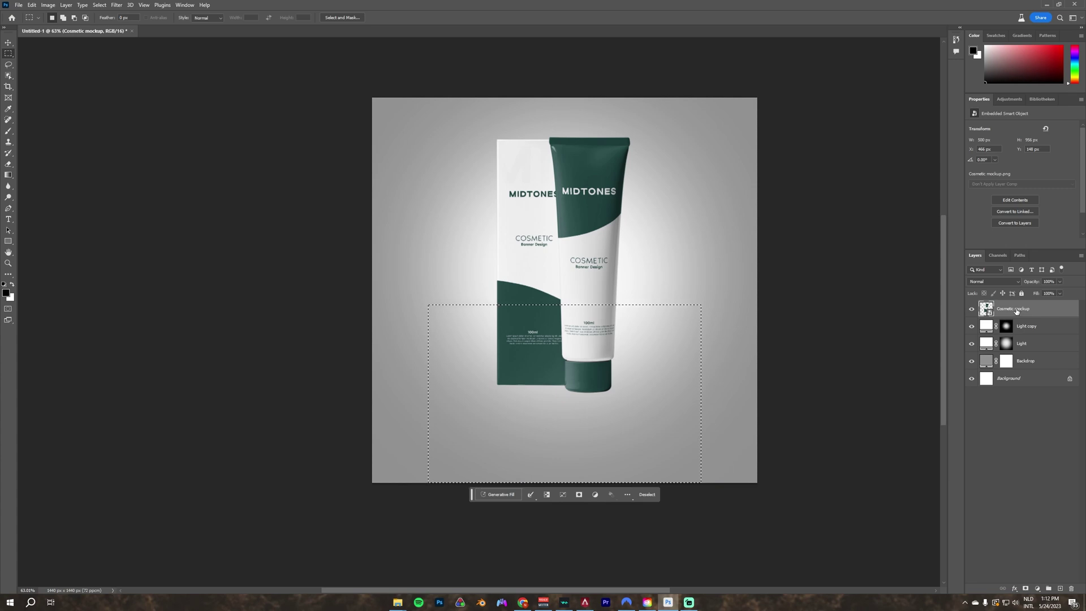
{"action": "left_click", "coordinate": [986, 308], "text": "ctrl+alt"}
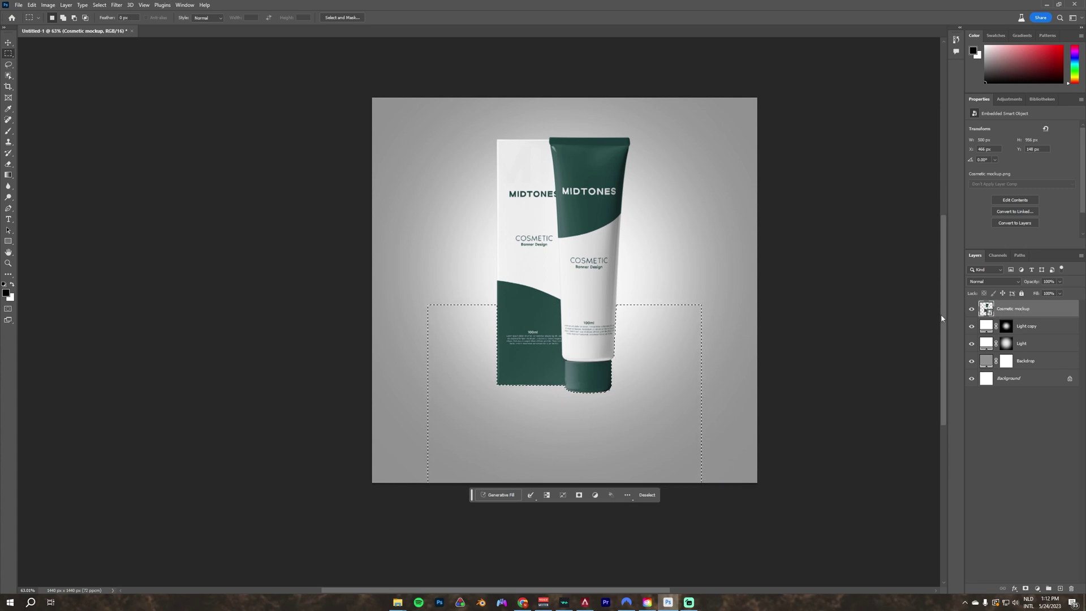
{"action": "left_click", "coordinate": [497, 495]}
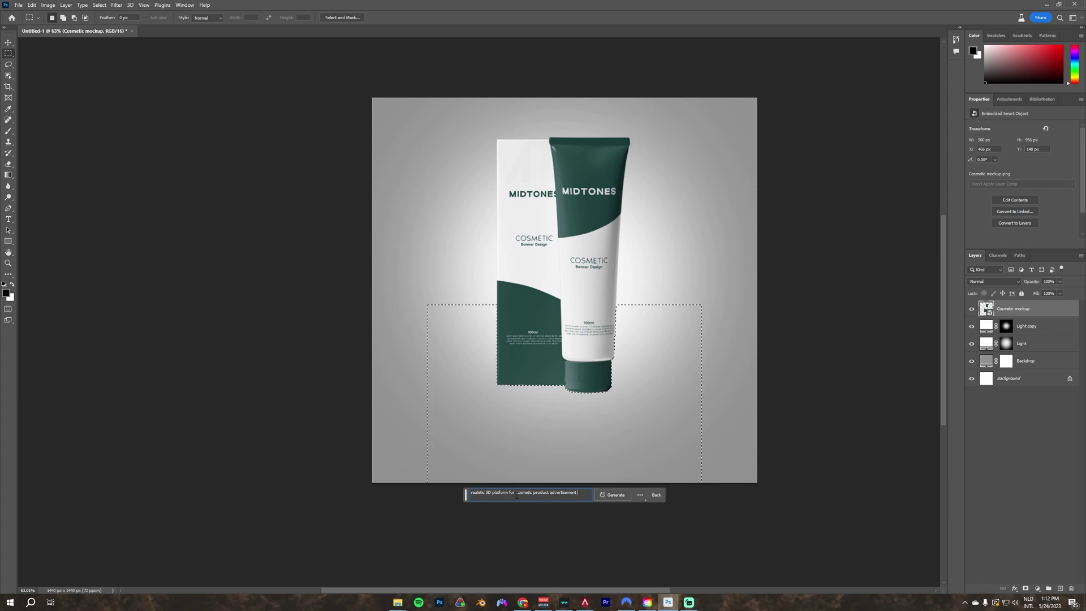
{"action": "left_click", "coordinate": [615, 495]}
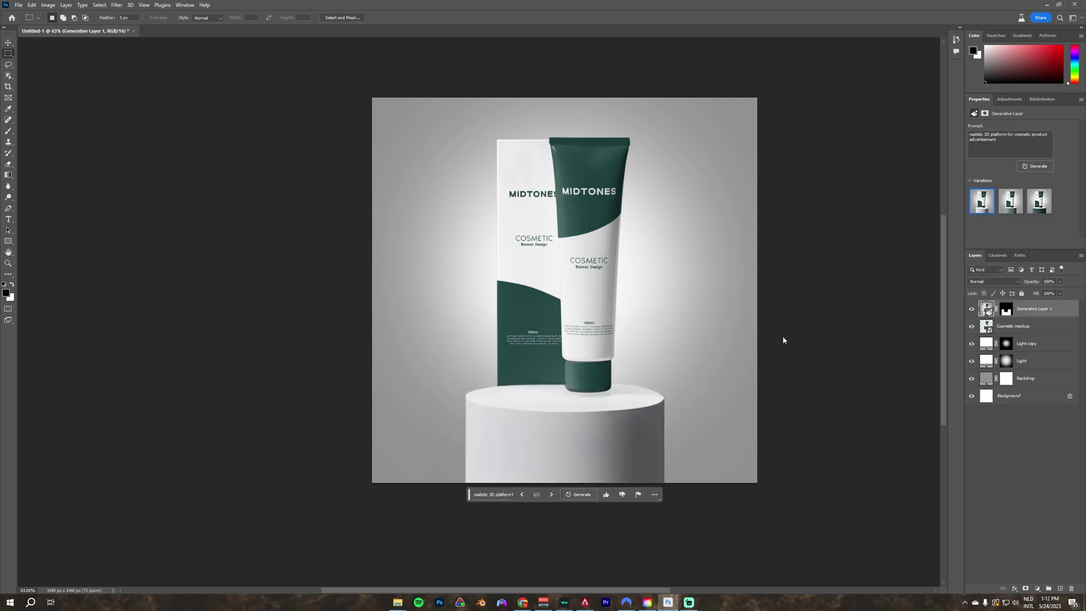
Pick the third, dark green white-topped pedestal variation and move Generative Layer 1 below Cosmetic mockup
{"action": "left_click", "coordinate": [551, 494]}
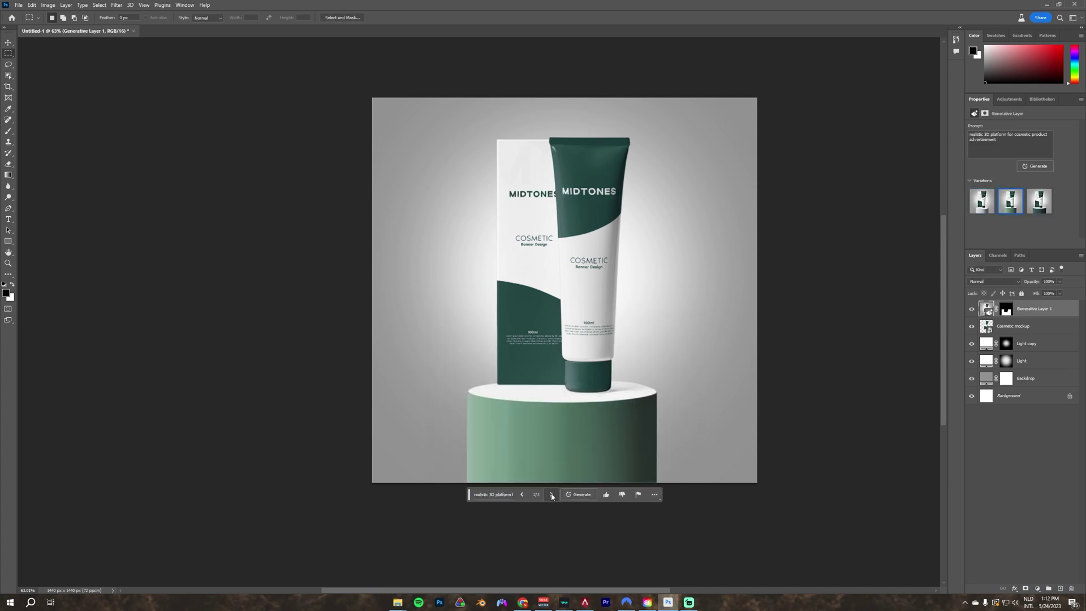
{"action": "left_click", "coordinate": [551, 495]}
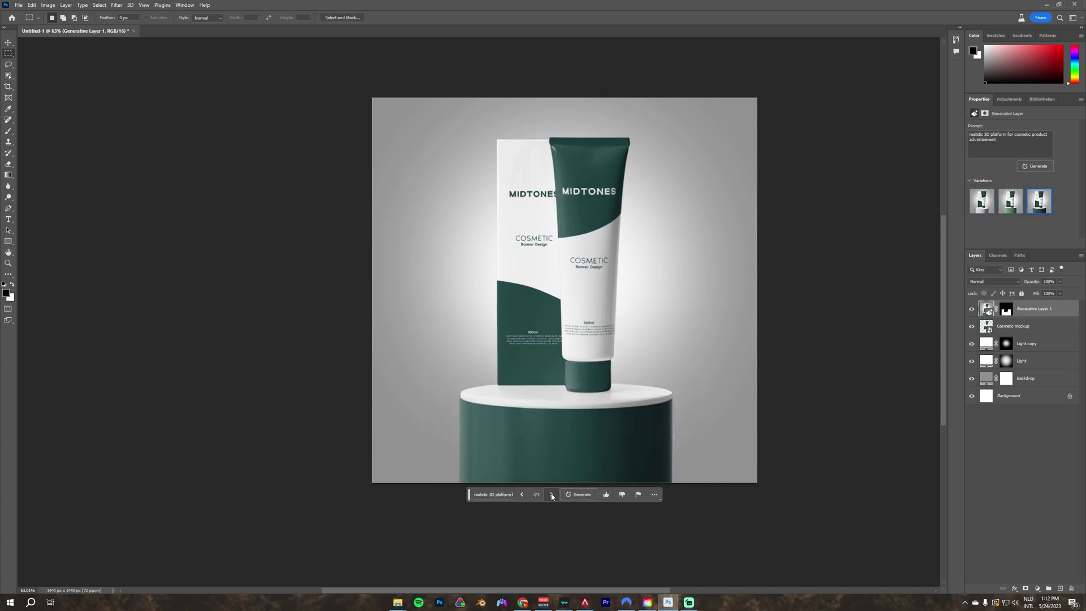
{"action": "scroll", "coordinate": [573, 385], "scroll_direction": "up", "scroll_amount": 6}
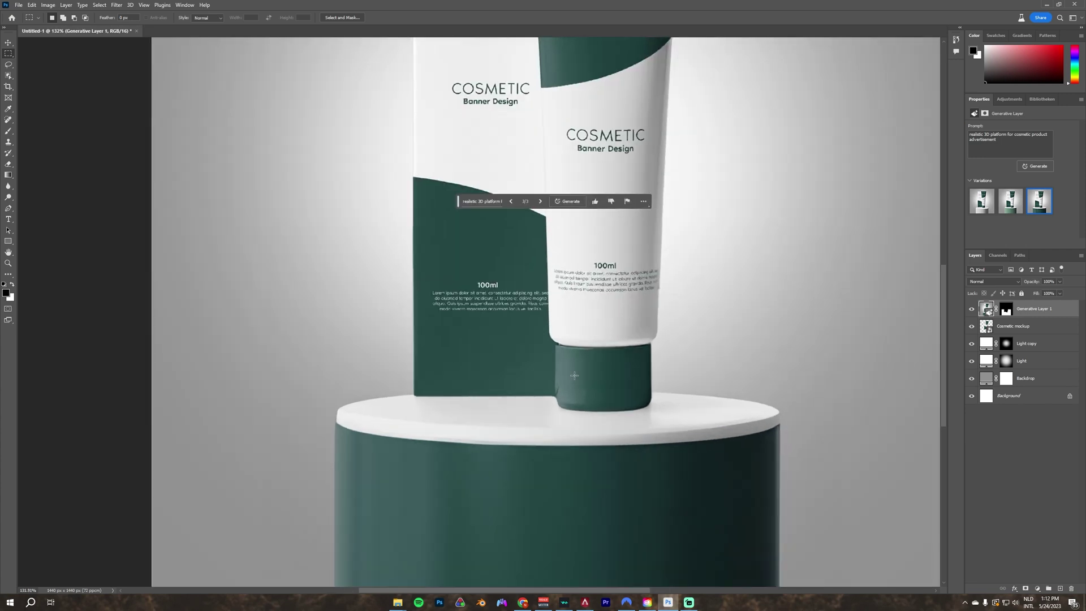
{"action": "scroll", "coordinate": [601, 388], "scroll_direction": "down", "scroll_amount": 6}
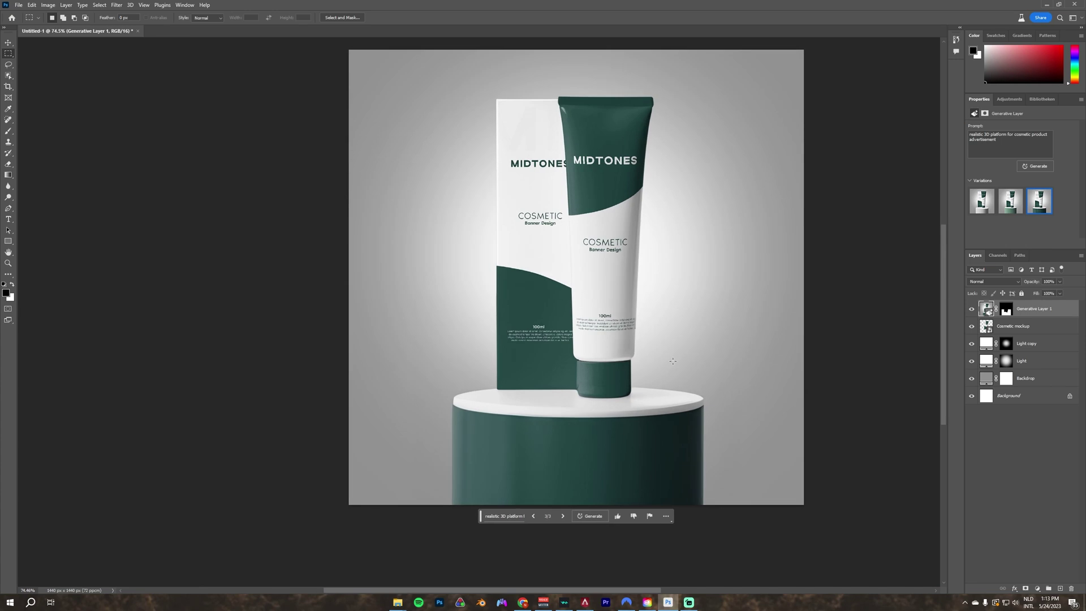
{"action": "scroll", "coordinate": [674, 360], "scroll_direction": "up", "scroll_amount": 2}
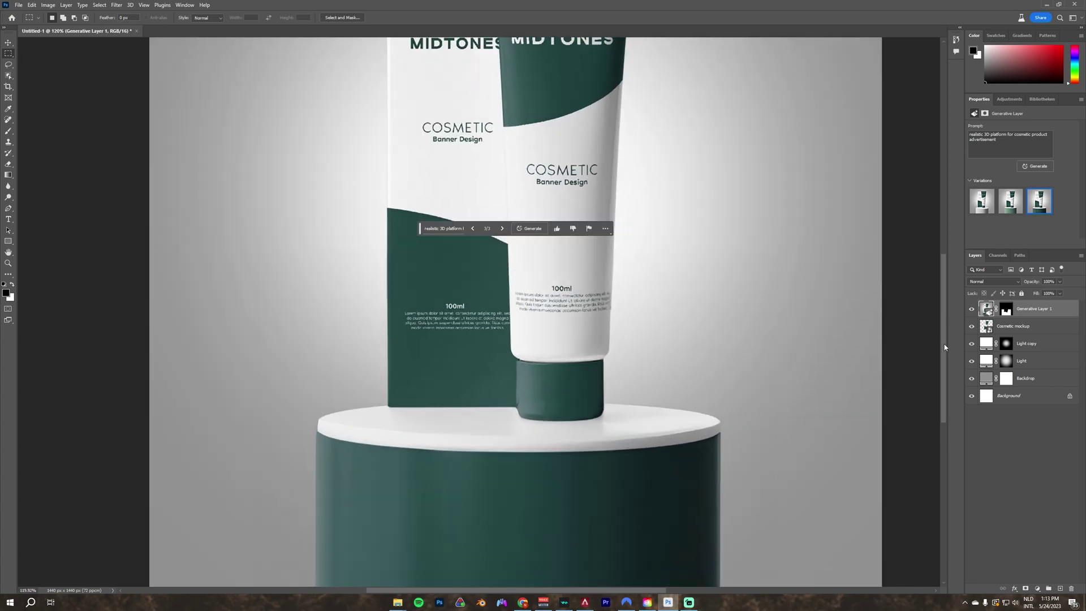
{"action": "scroll", "coordinate": [945, 347], "scroll_direction": "down", "scroll_amount": 2}
{"action": "left_click_drag", "start_coordinate": [1019, 308], "coordinate": [968, 328]}
Generate more podium variations and settle on the wider dark green, white-topped pedestal
{"action": "left_click", "coordinate": [1040, 167]}
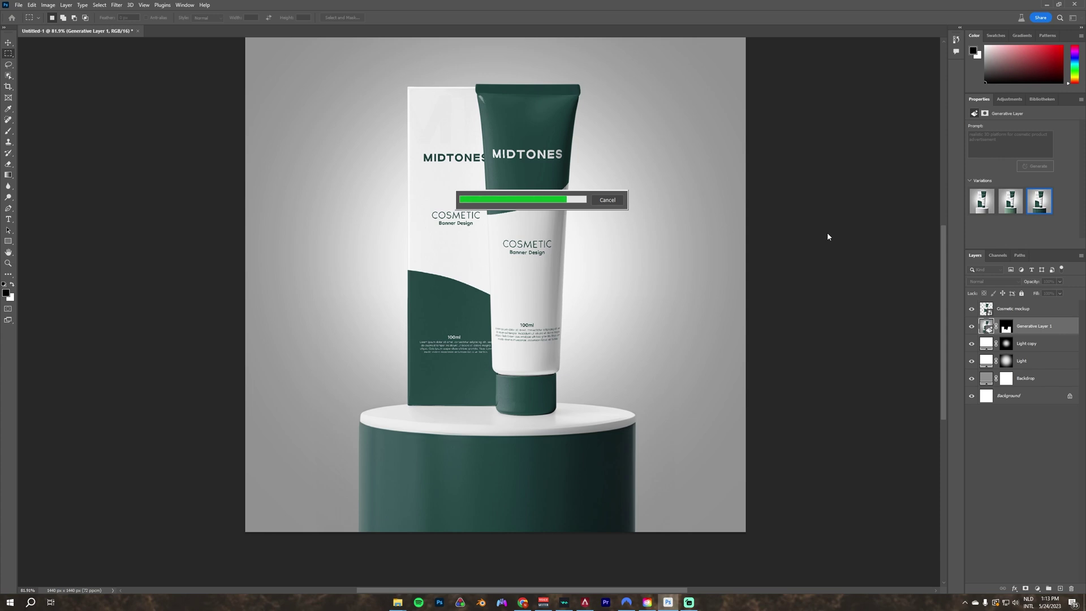
{"action": "left_click", "coordinate": [481, 564]}
{"action": "left_click", "coordinate": [452, 564]}
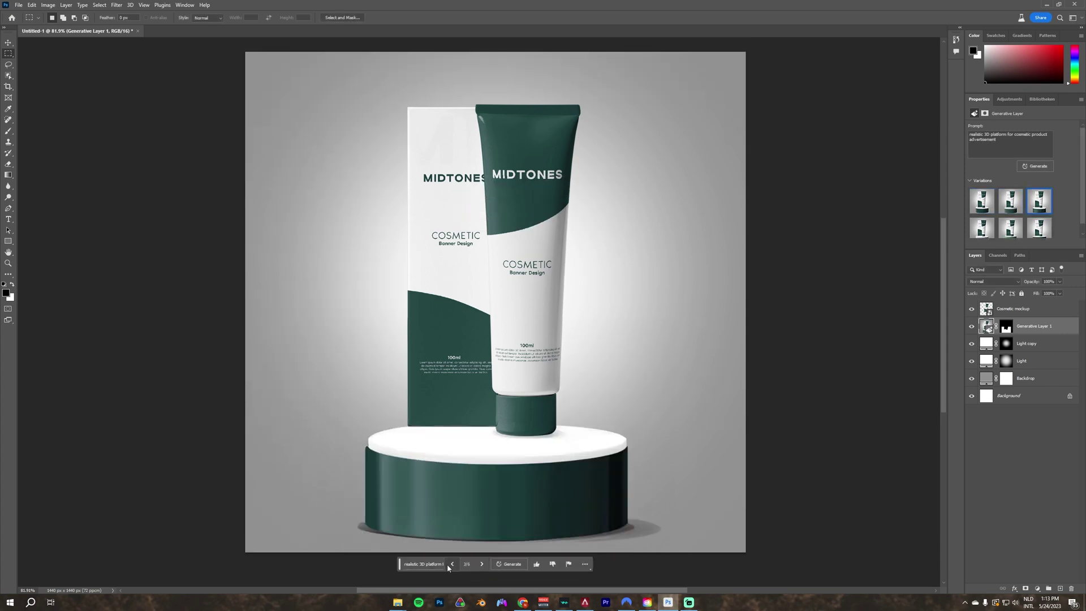
{"action": "left_click", "coordinate": [481, 564]}
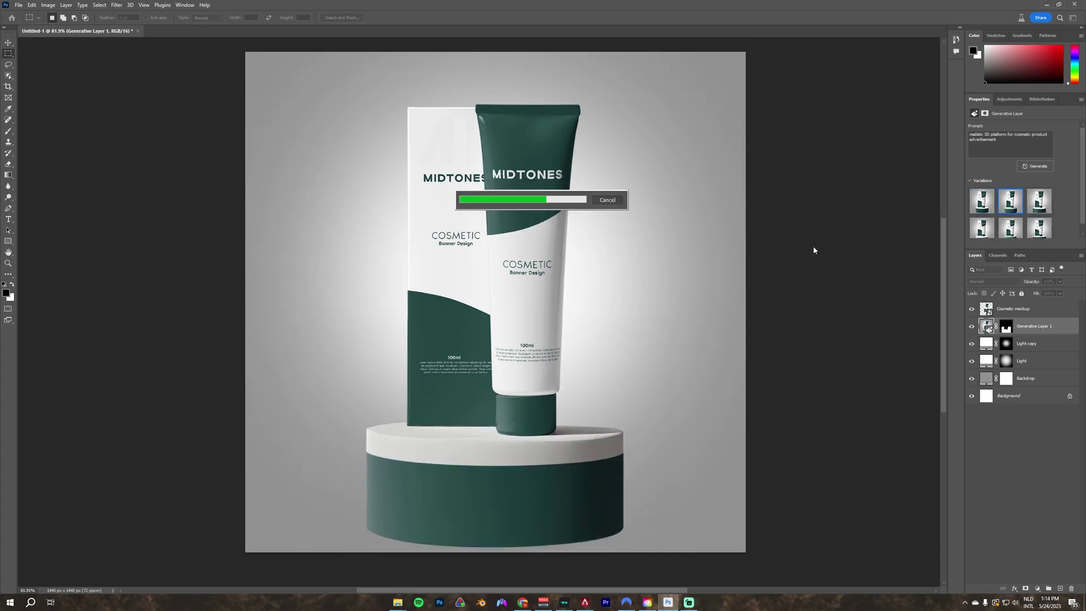
{"action": "left_click", "coordinate": [481, 564]}
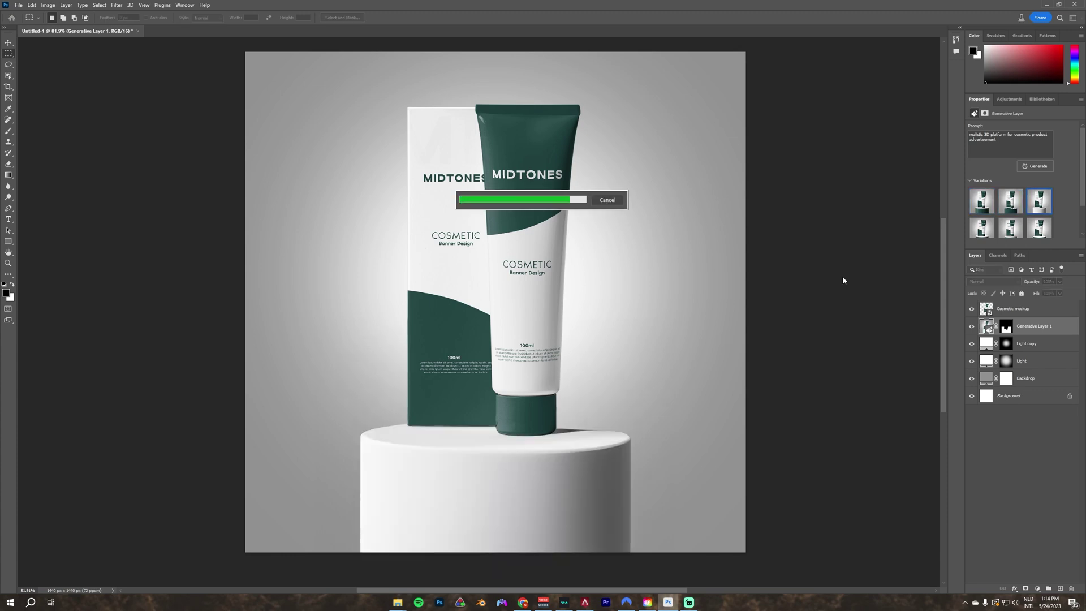
{"action": "left_click", "coordinate": [481, 565]}
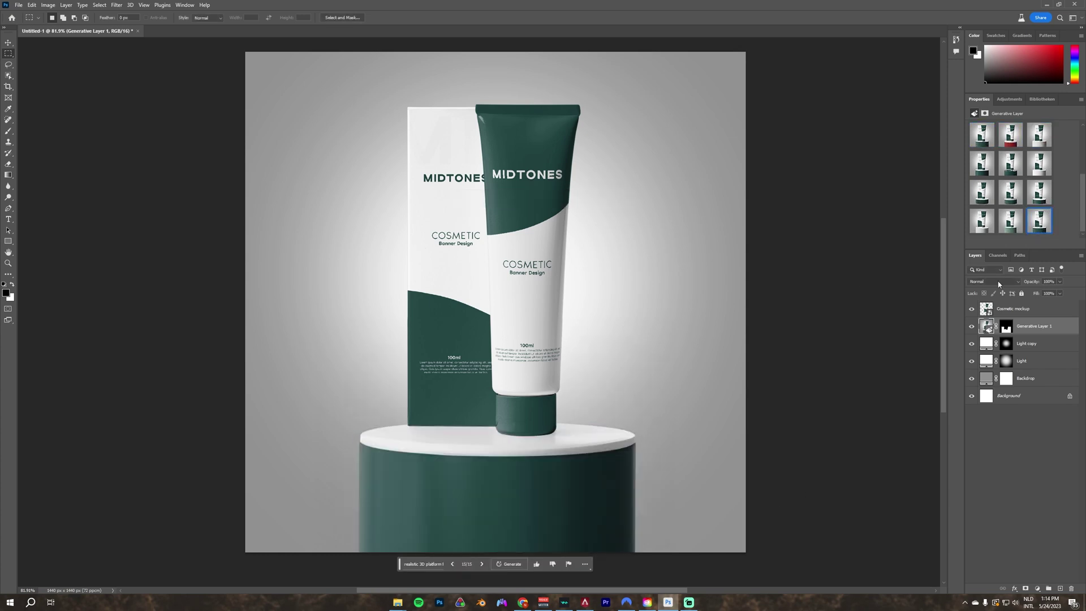
{"action": "left_click", "coordinate": [1011, 192]}
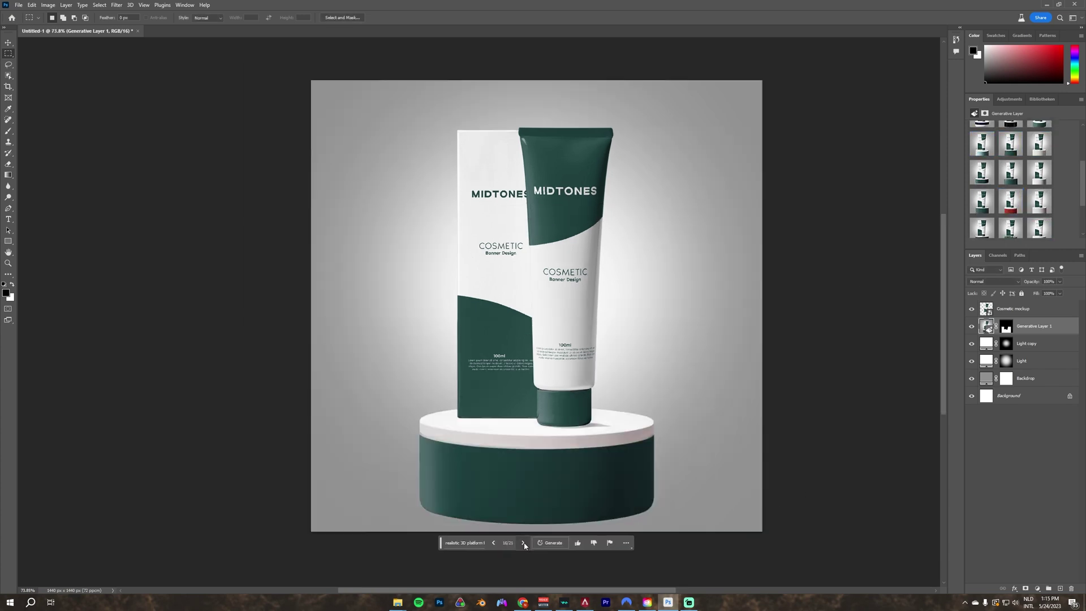
{"action": "left_click", "coordinate": [523, 544]}
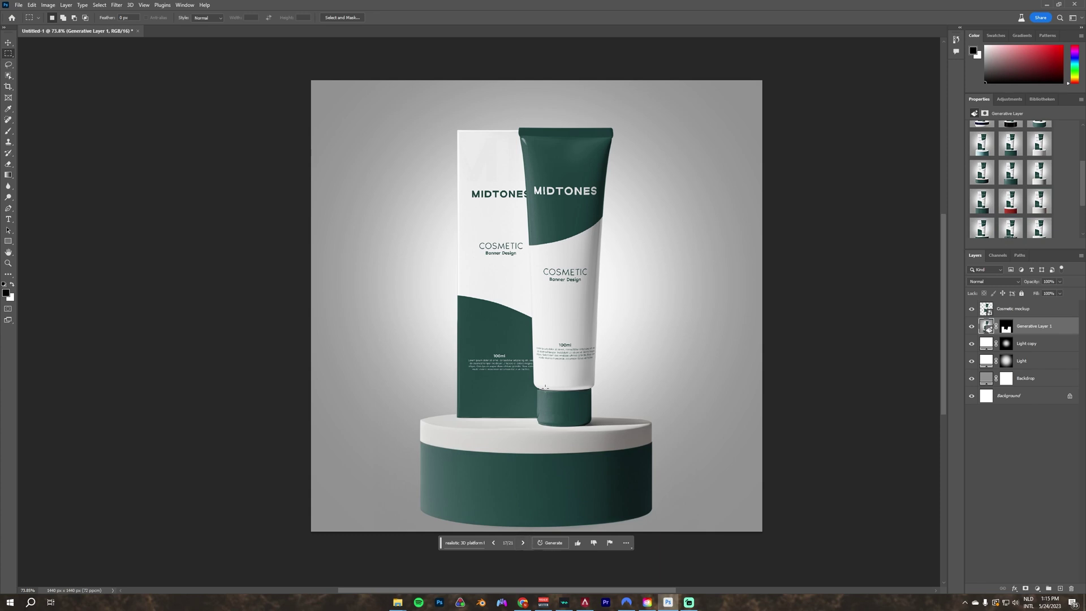
Marquee the upper product area on Cosmetic mockup, subtracting the box and tube outline
{"action": "left_click", "coordinate": [1017, 474]}
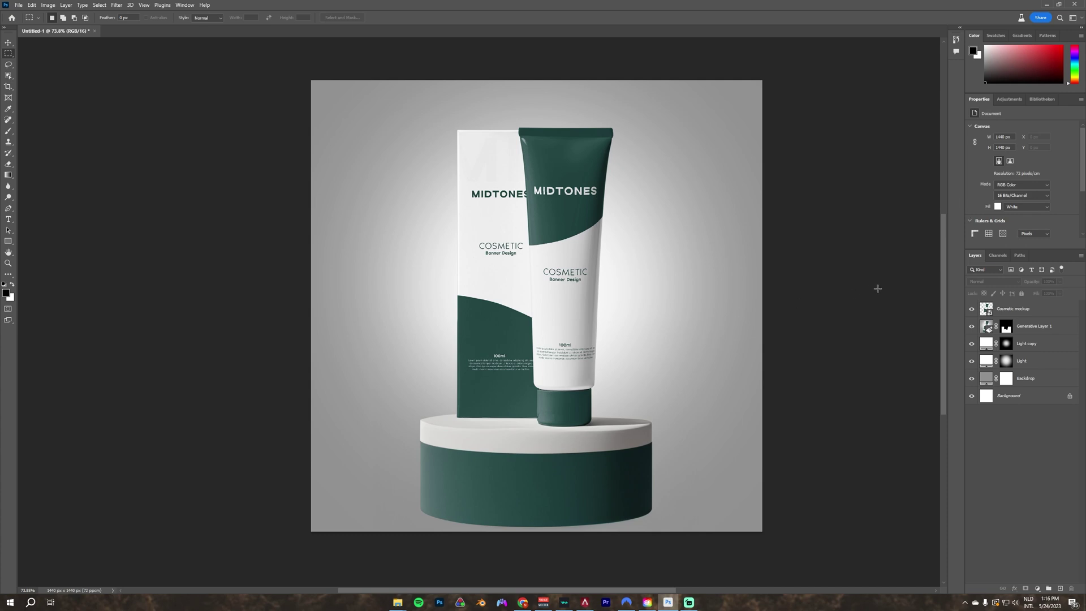
{"action": "left_click", "coordinate": [1018, 310]}
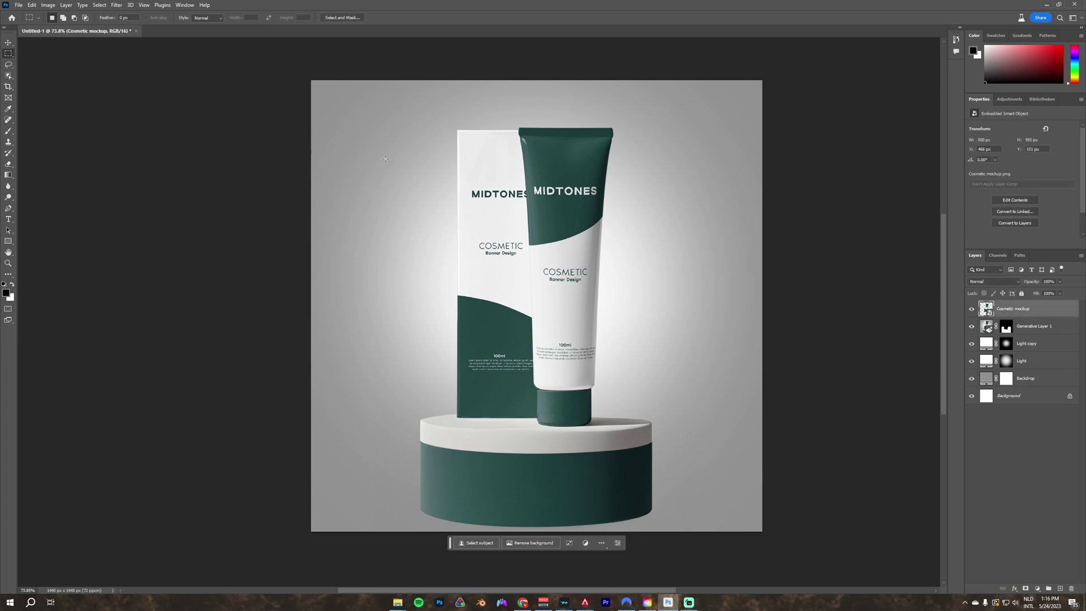
{"action": "left_click_drag", "start_coordinate": [393, 151], "coordinate": [671, 398]}
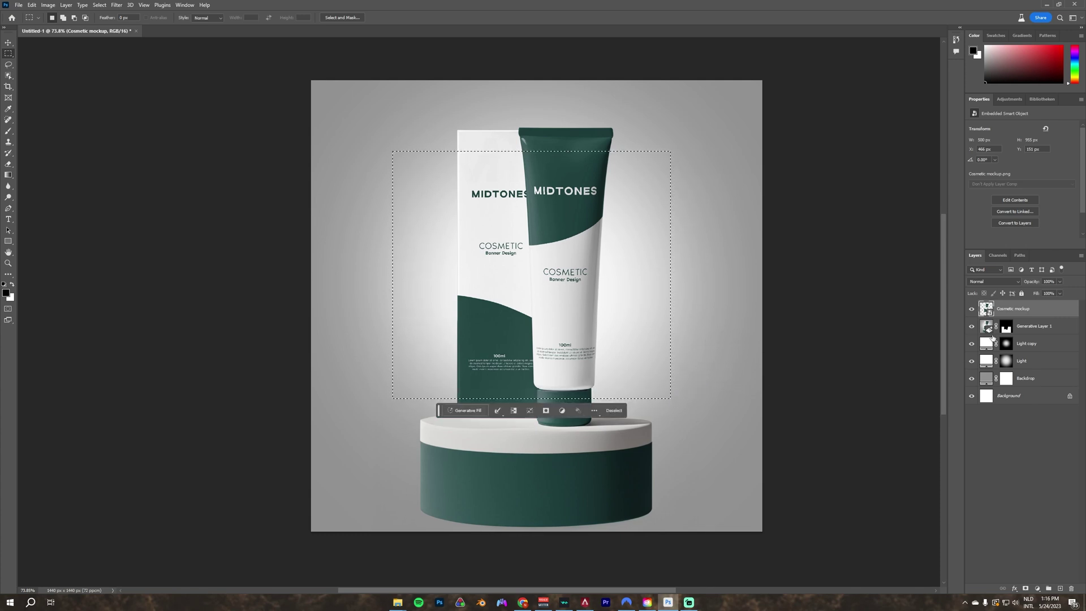
{"action": "left_click", "coordinate": [987, 310], "text": "ctrl+alt"}
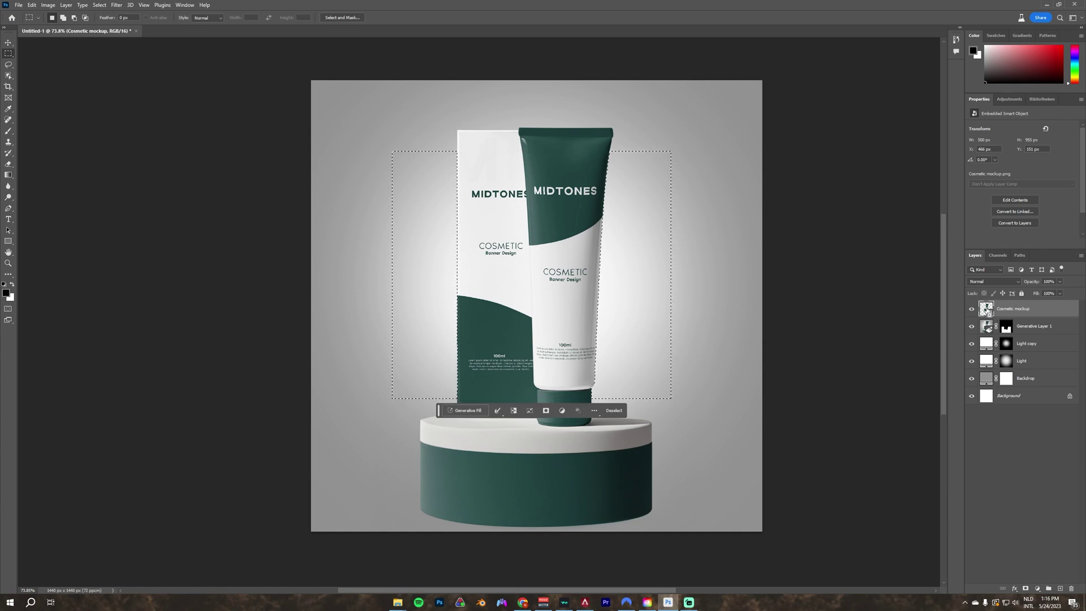
Lasso-add the leftover strips along the box's left edge and the tube's right edge
{"action": "left_click", "coordinate": [9, 65]}
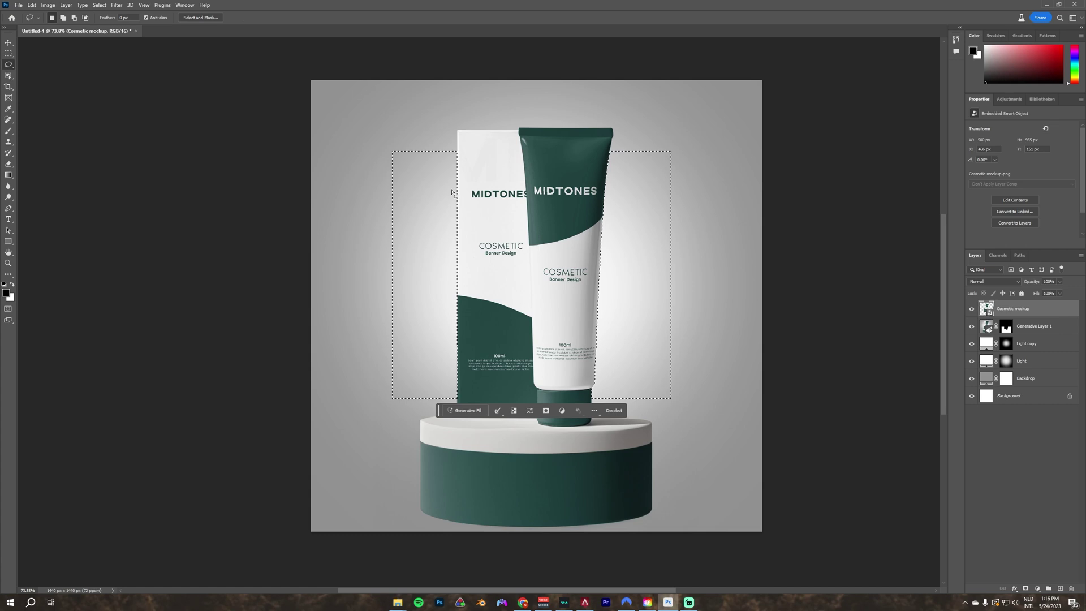
{"action": "key", "text": "shift"}
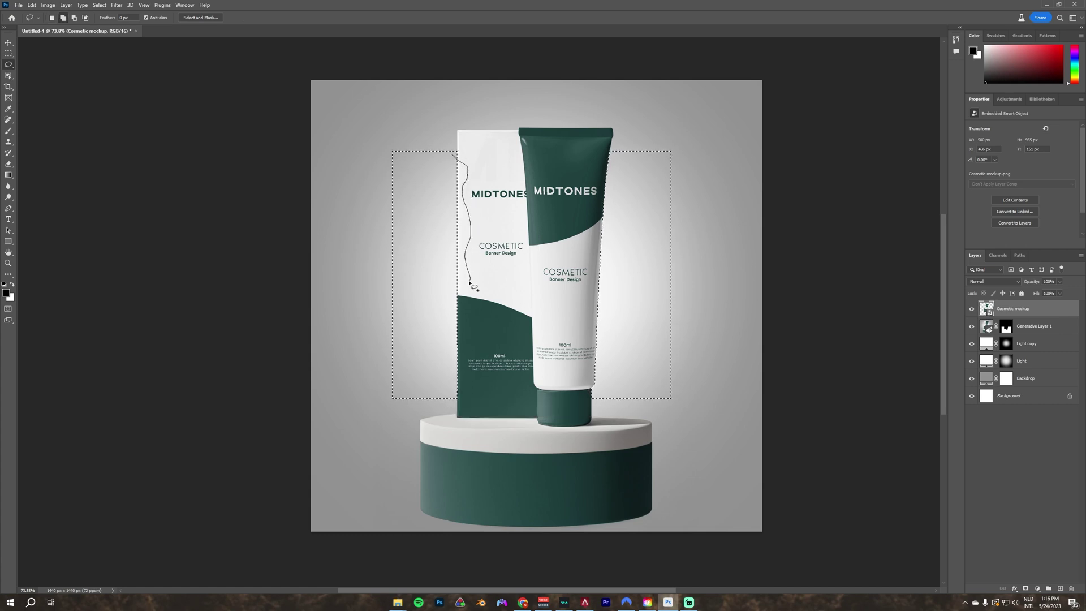
{"action": "left_click_drag", "start_coordinate": [457, 300], "coordinate": [457, 301]}
{"action": "left_click_drag", "start_coordinate": [611, 233], "coordinate": [590, 260]}
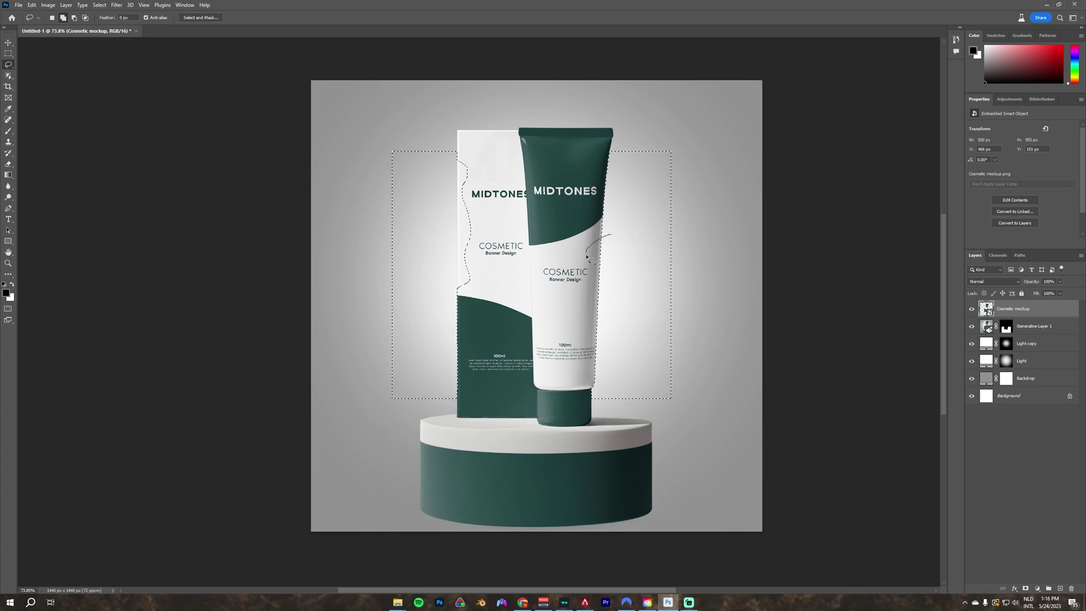
{"action": "left_click_drag", "start_coordinate": [600, 341], "coordinate": [594, 395]}
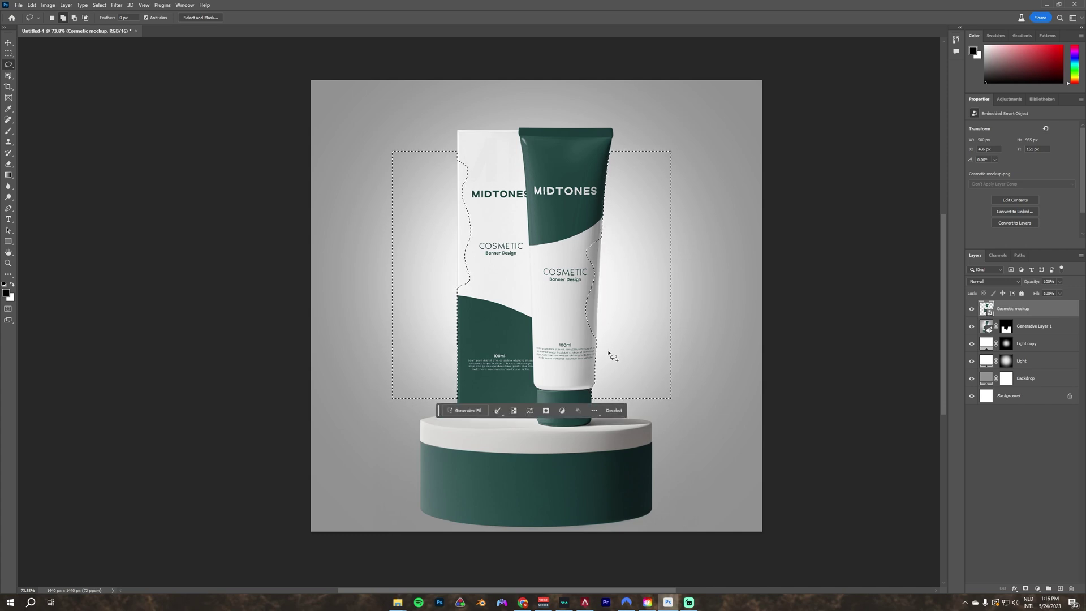
Generative-fill the selection with 'flowers around cosmetic product'
{"action": "left_click", "coordinate": [480, 414]}
{"action": "type", "text": "flowe"}
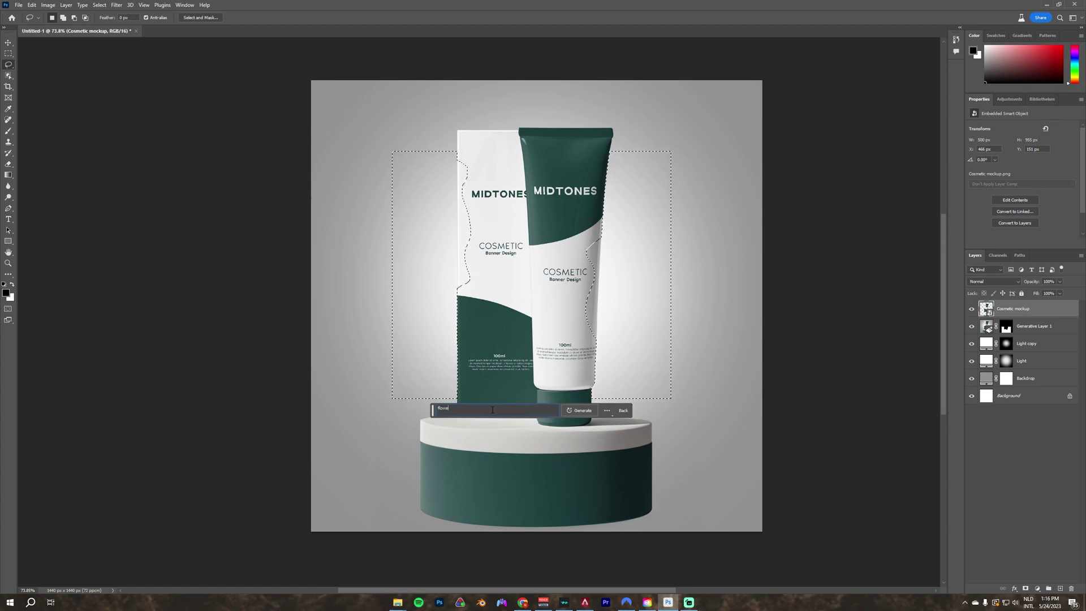
{"action": "type", "text": "rs around c"}
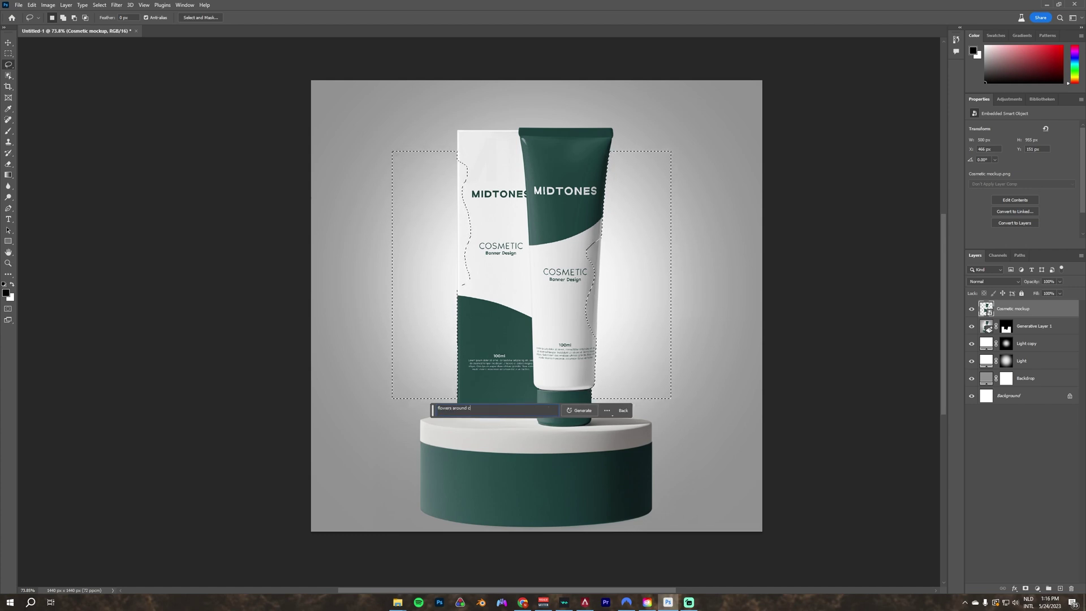
{"action": "type", "text": "osmetic product"}
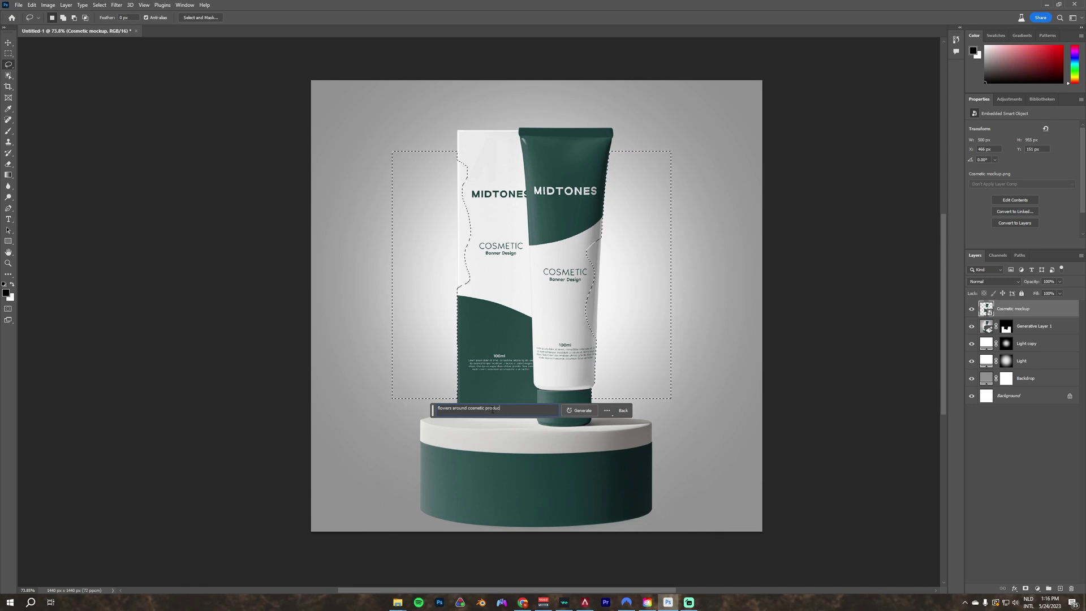
{"action": "left_click", "coordinate": [578, 411]}
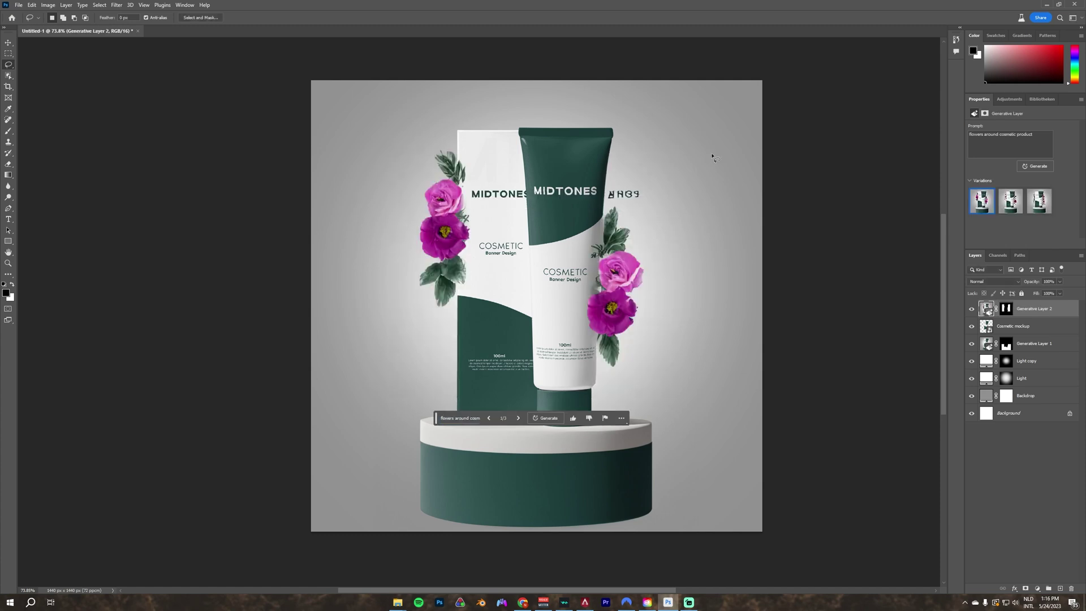
Browse the flower variations, generate another batch, and pick the large pink blooms
{"action": "left_click", "coordinate": [518, 419]}
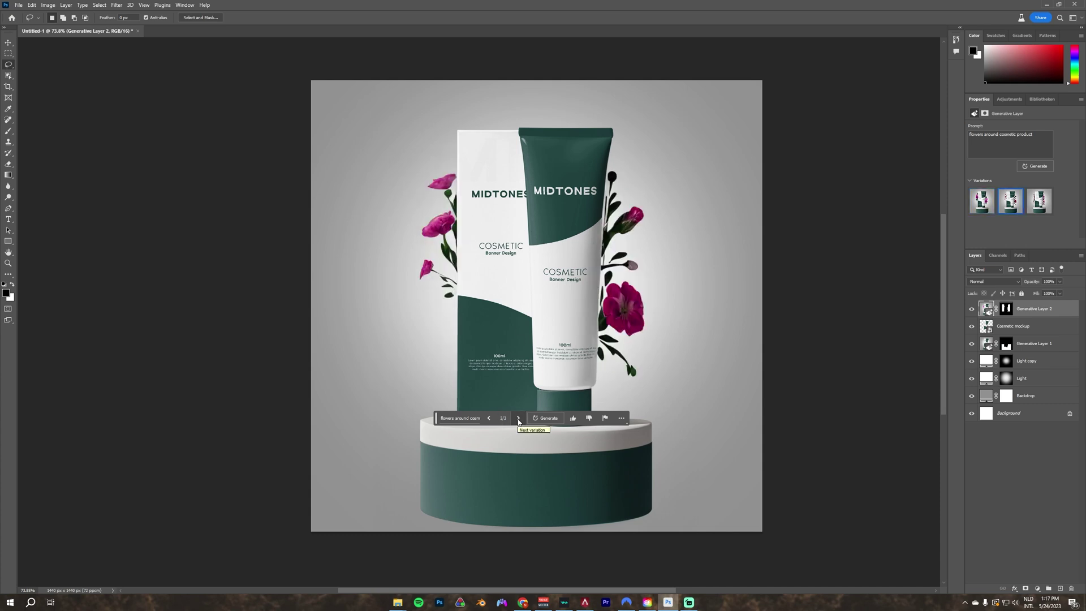
{"action": "left_click", "coordinate": [518, 419]}
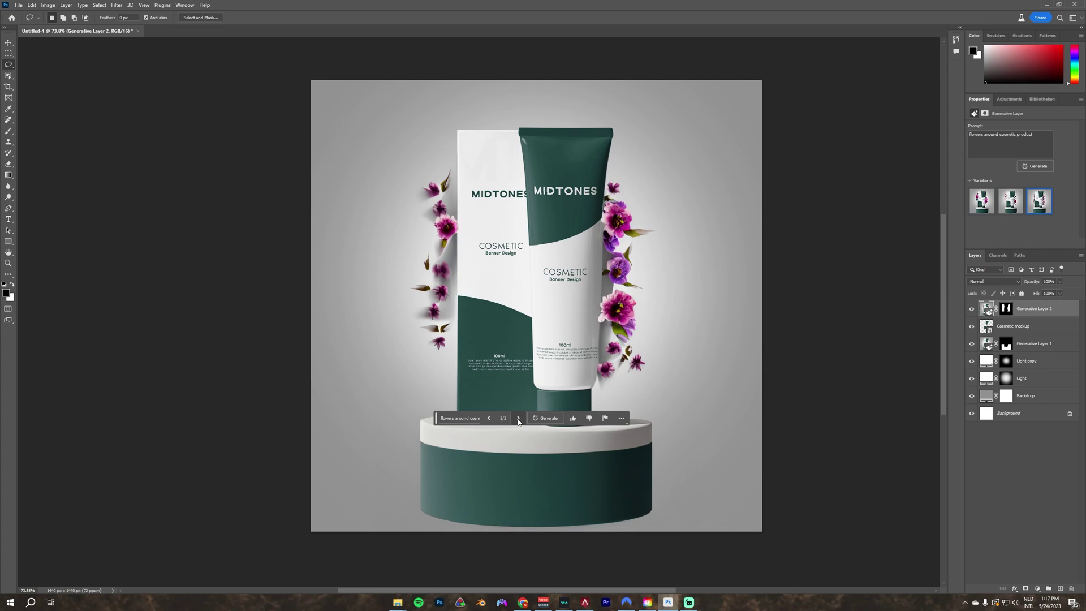
{"action": "left_click", "coordinate": [487, 423]}
{"action": "left_click", "coordinate": [487, 423]}
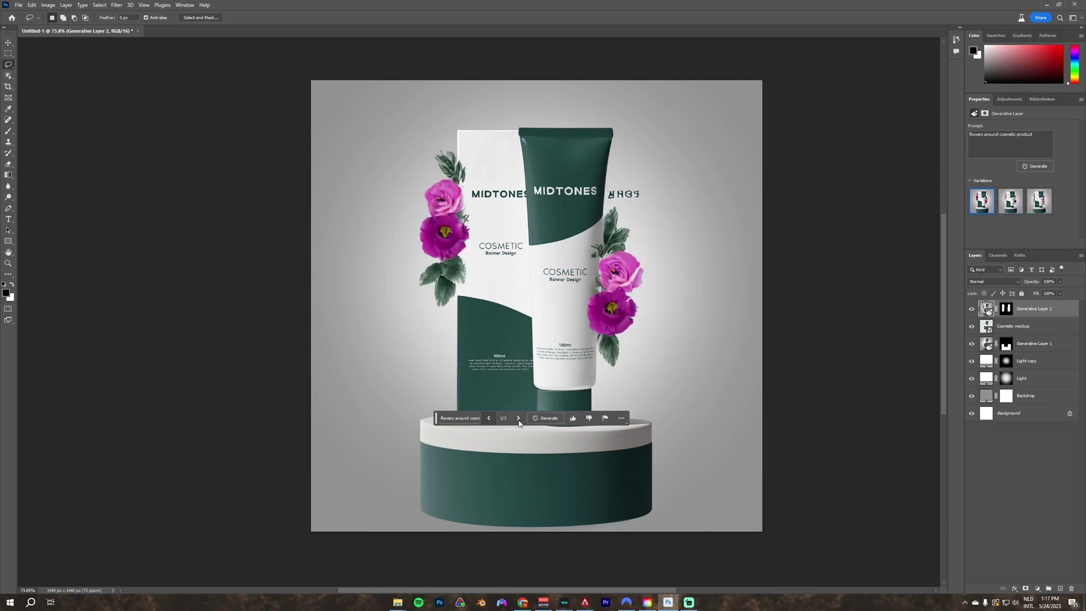
{"action": "left_click", "coordinate": [548, 419]}
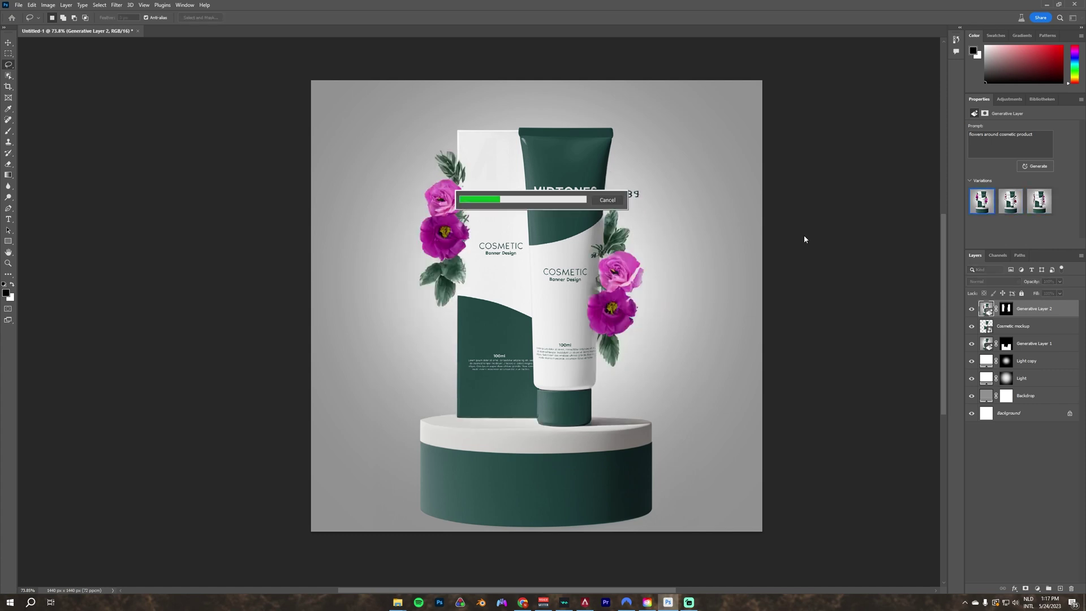
{"action": "left_click", "coordinate": [518, 419]}
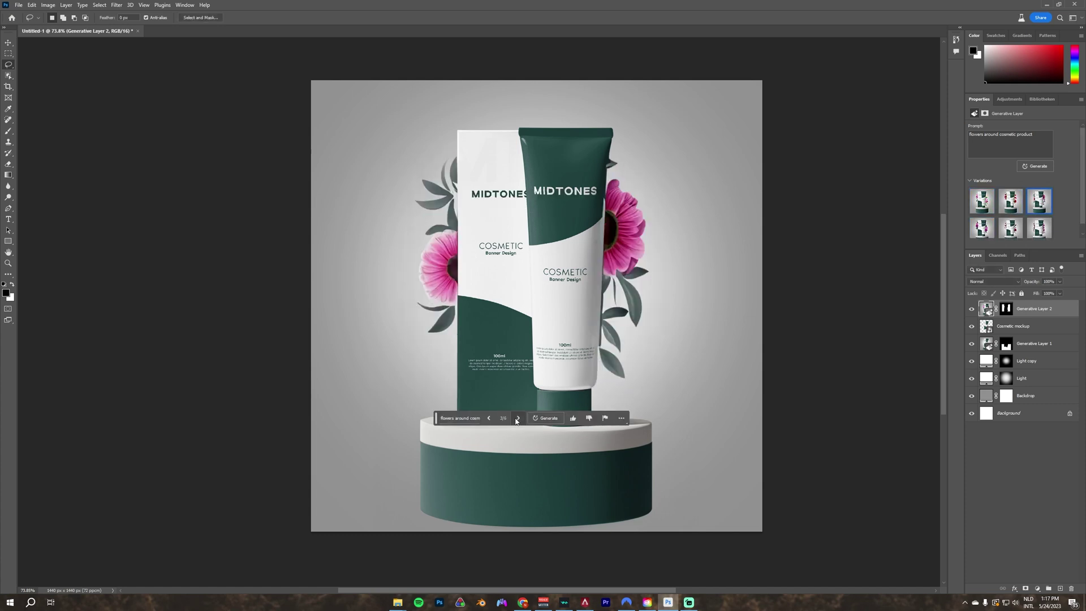